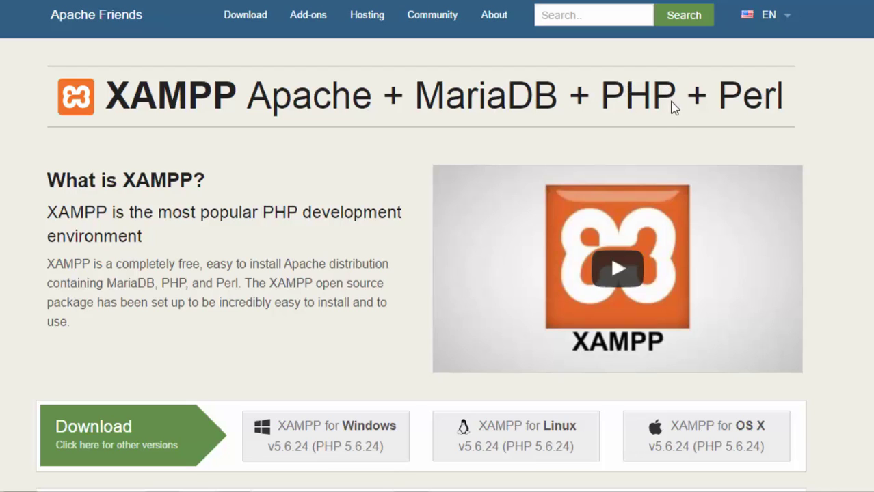
left_click_drag(672, 106, 602, 111)
left_click(692, 139)
left_click_drag(782, 111, 725, 109)
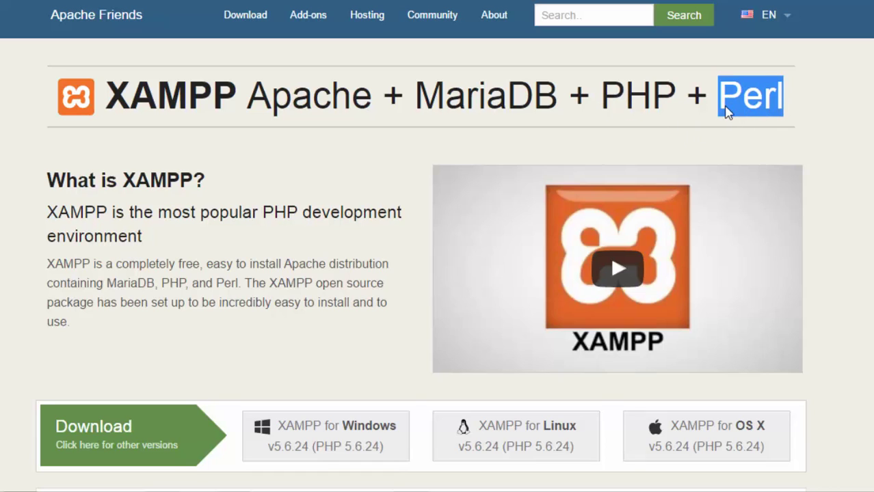
left_click(817, 146)
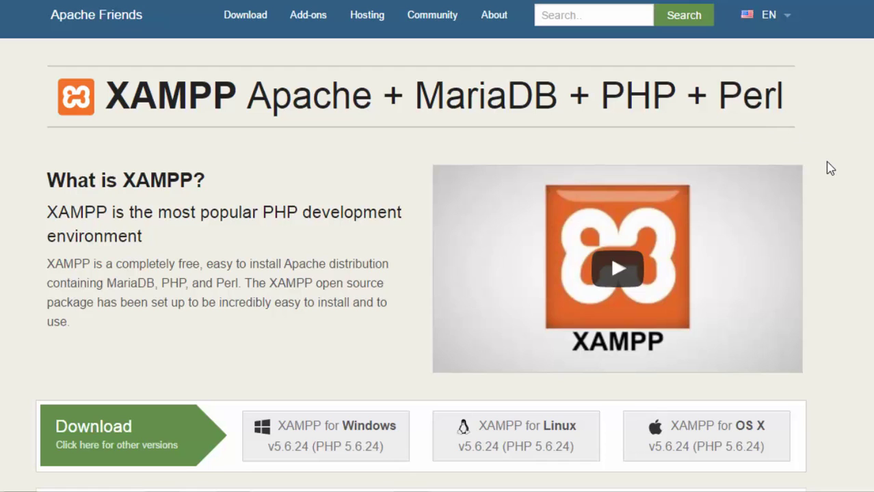
Download XAMPP for Windows v5.6.24 (PHP 5.6.24) and keep the installer file despite the browser's security warning.
scroll(858, 192, "down", 5)
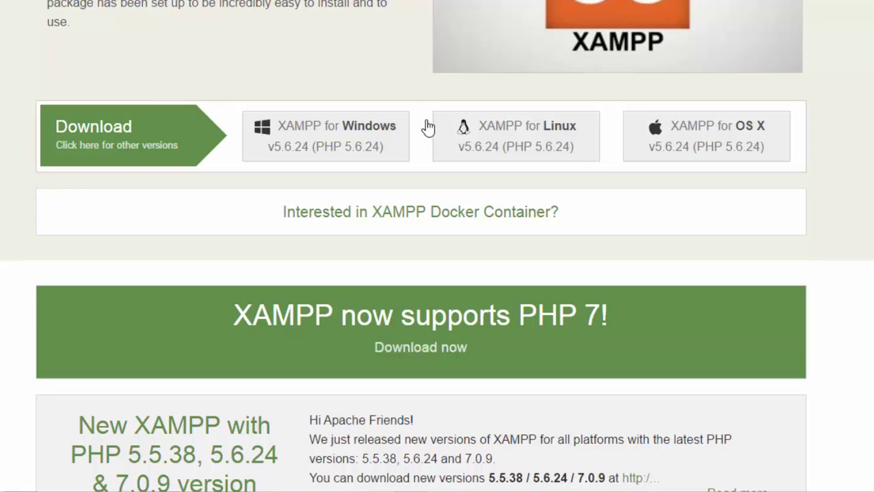
left_click(376, 133)
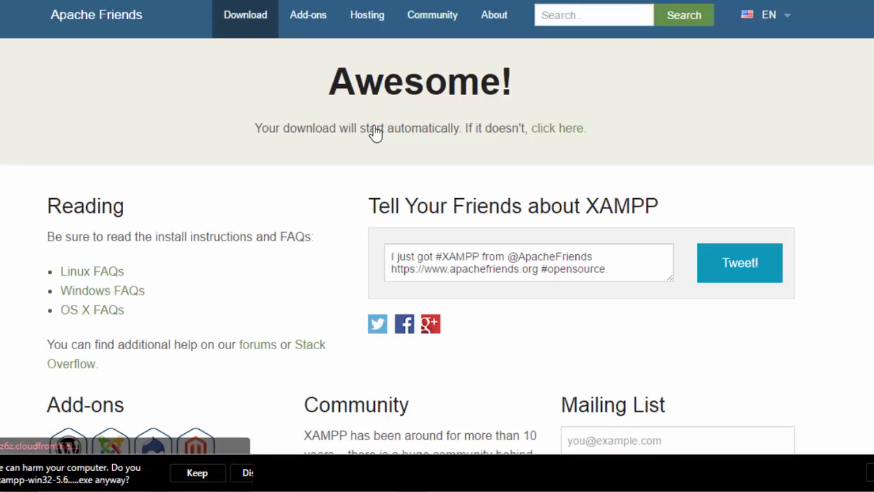
left_click(196, 471)
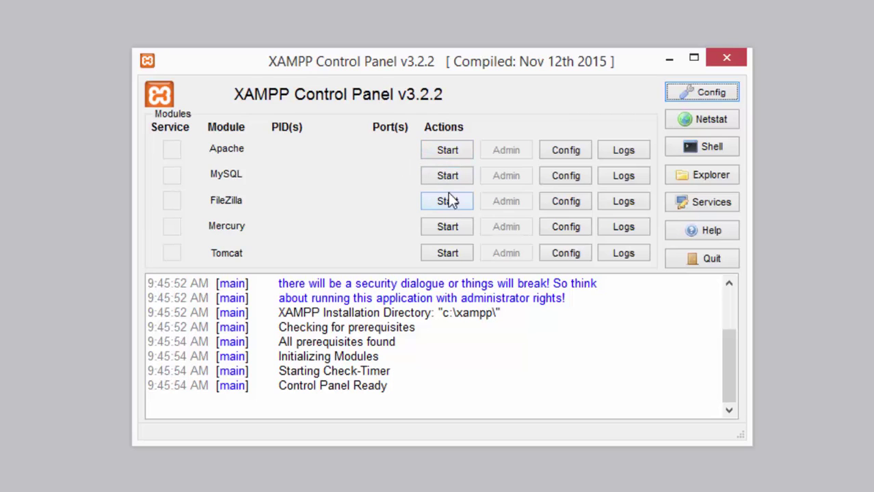
Start the Apache module and minimize the XAMPP Control Panel.
left_click(448, 157)
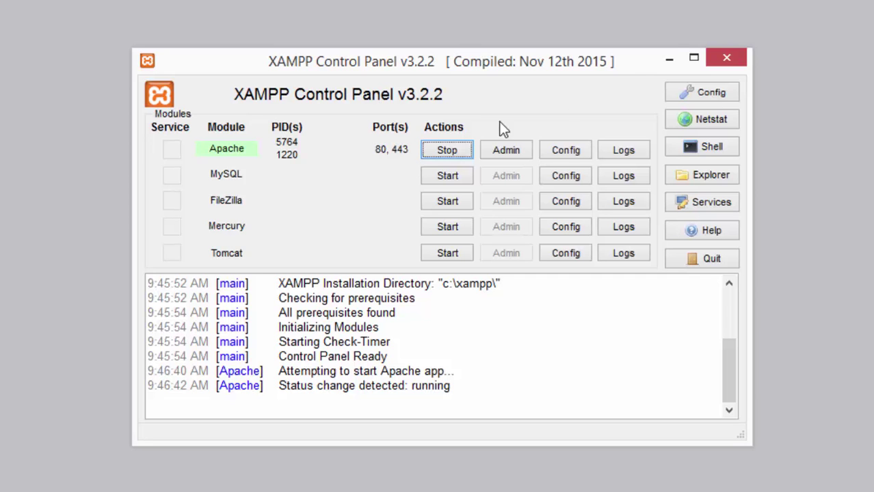
left_click(668, 61)
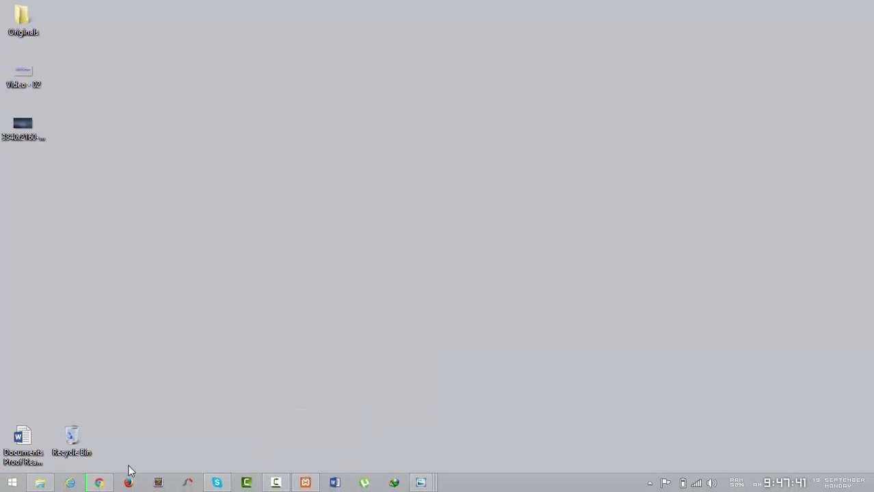
Switch to Chrome and load localhost/ in the tab showing the Apache Friends index page.
left_click(97, 483)
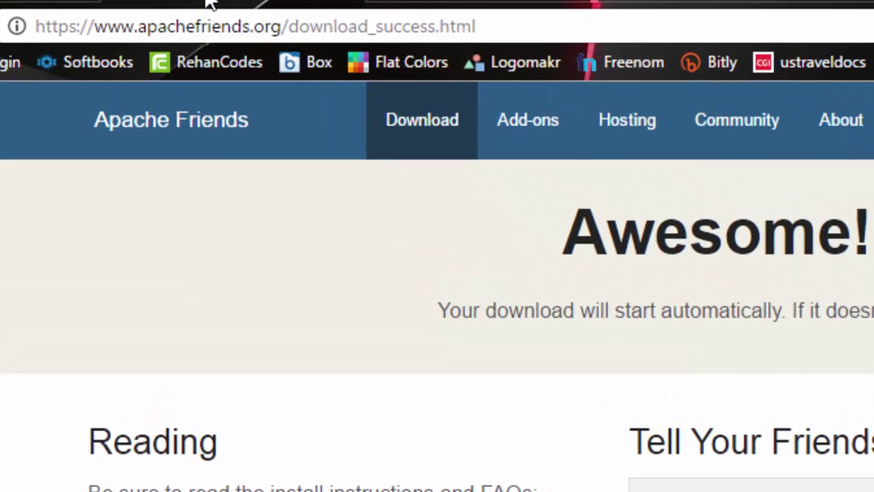
left_click(382, 1)
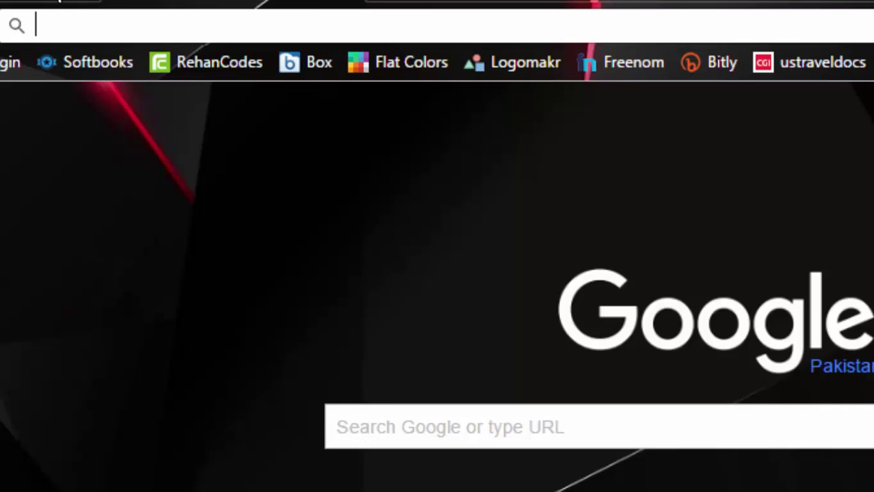
left_click(104, 3)
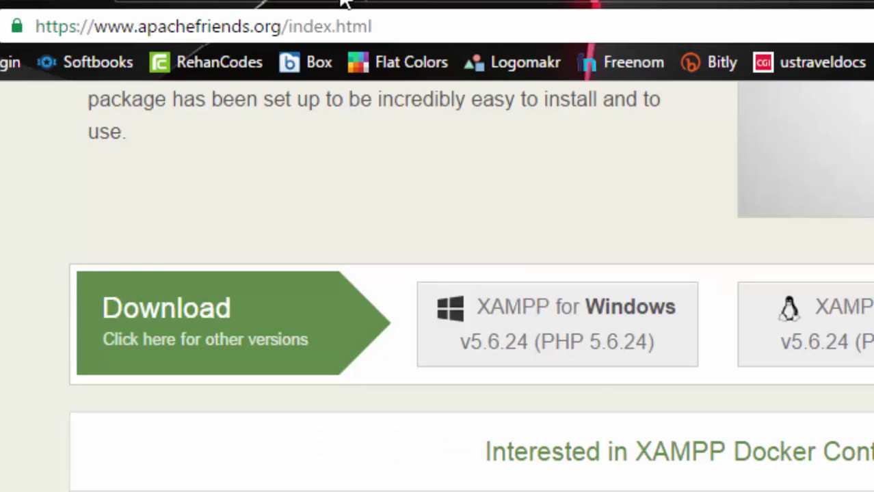
left_click(346, 20)
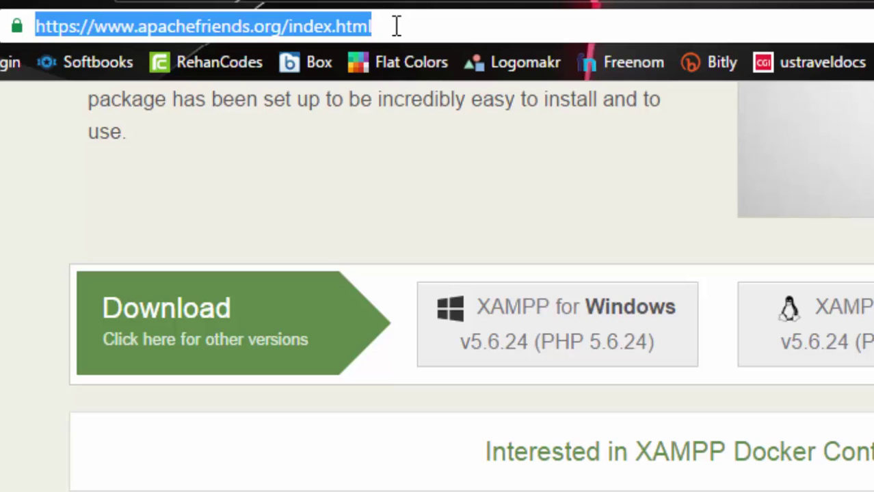
type("localho")
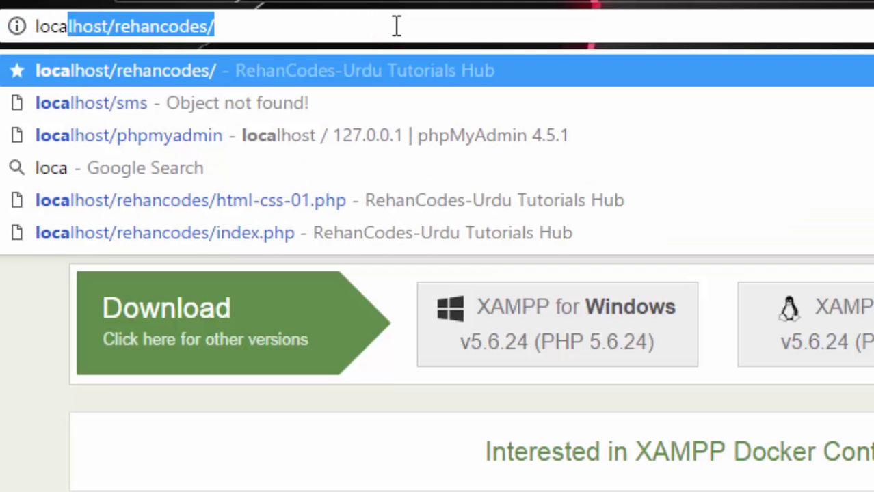
type("st")
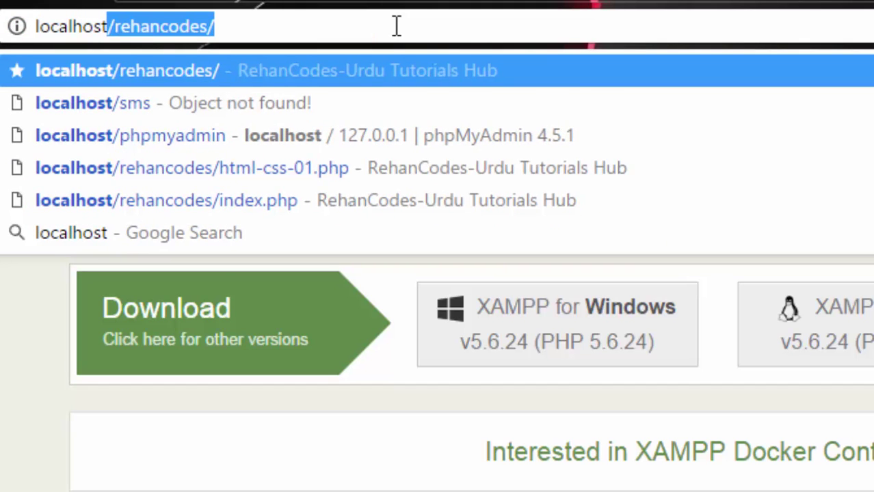
key("End")
key("BackSpace")
key("BackSpace")
key("BackSpace")
key("BackSpace")
key("BackSpace")
key("BackSpace")
key("BackSpace")
key("BackSpace")
key("BackSpace")
key("BackSpace")
key("BackSpace")
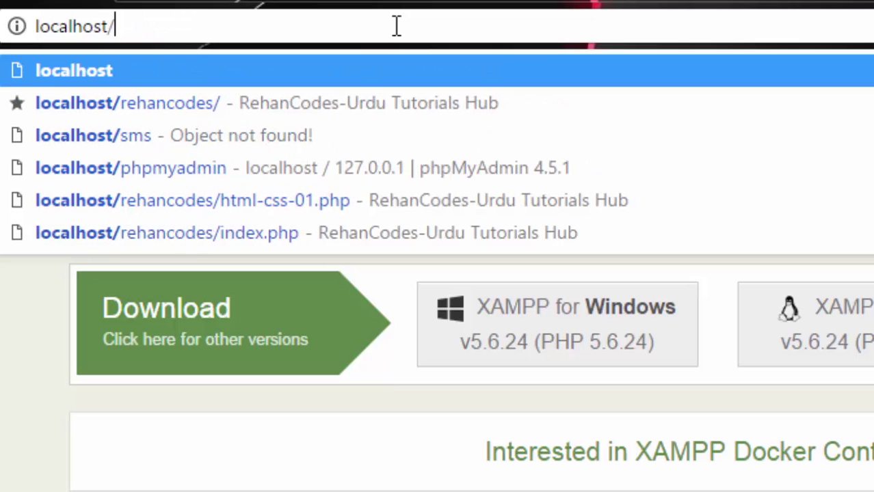
key("Return")
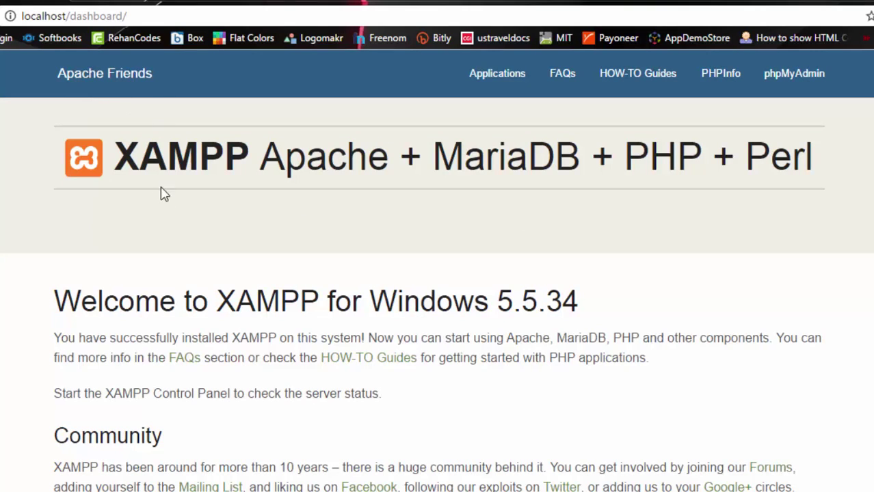
Open phpMyAdmin from the local XAMPP dashboard.
left_click_drag(844, 163, 83, 157)
left_click(183, 261)
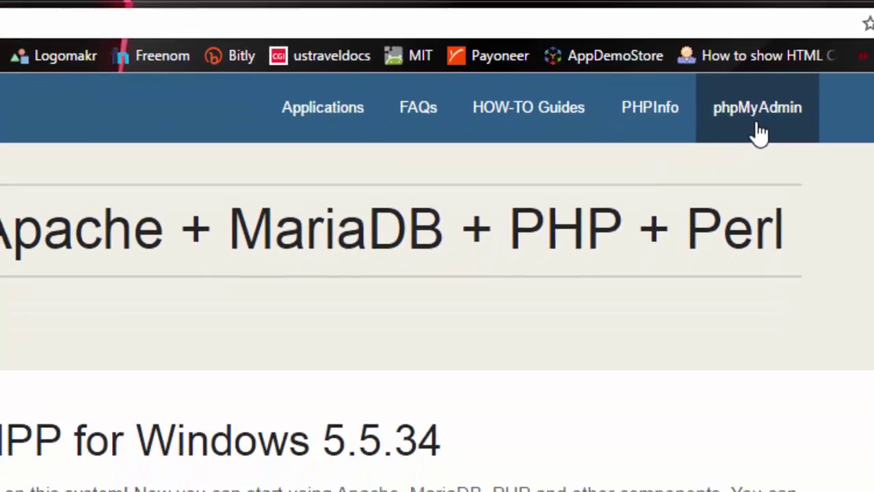
left_click(723, 171)
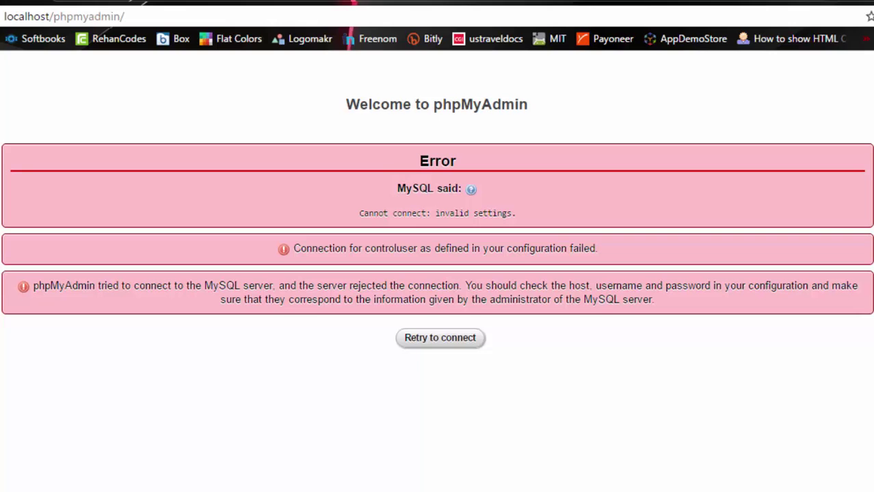
Start the MySQL module in the XAMPP Control Panel, then reload the phpMyAdmin page in the browser.
key("alt+Tab")
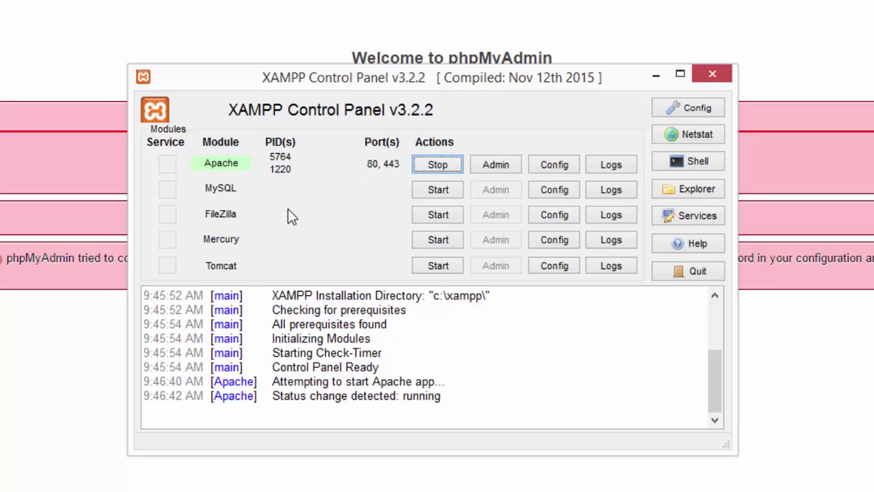
left_click(433, 189)
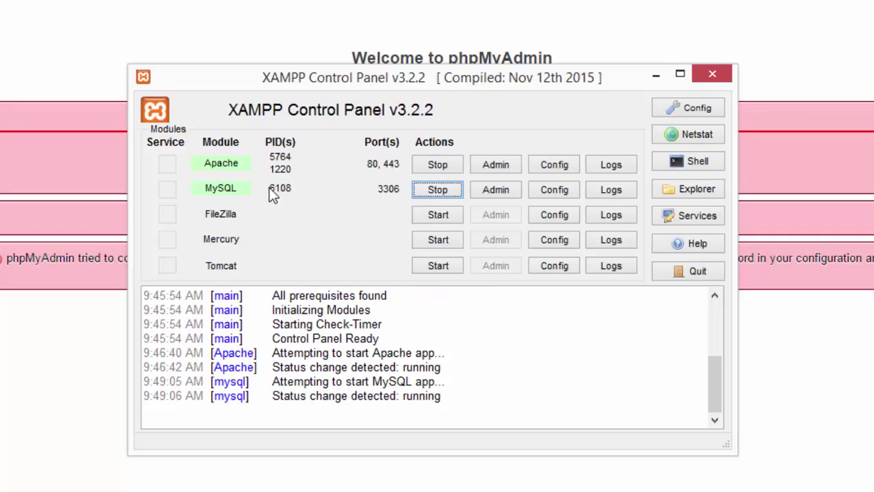
left_click(658, 79)
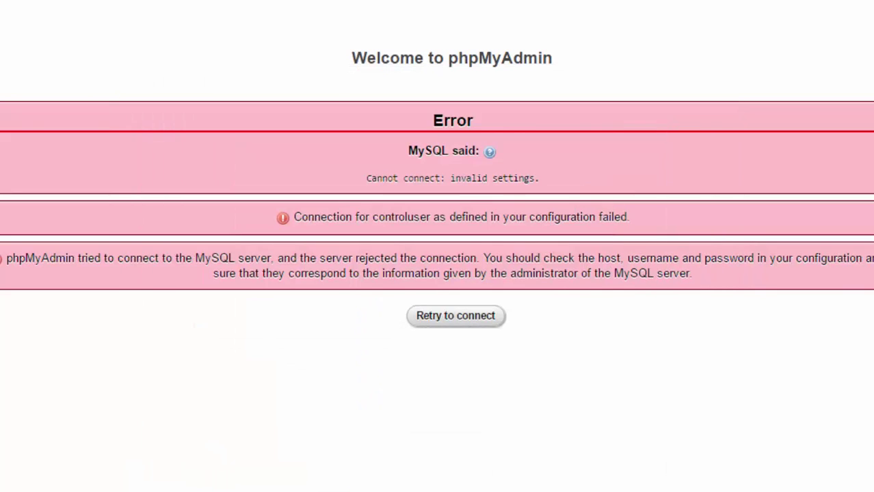
key("F5")
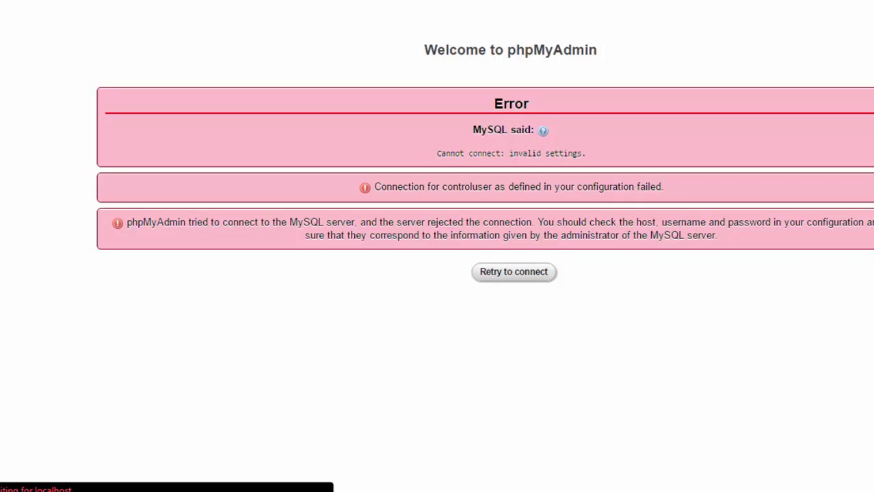